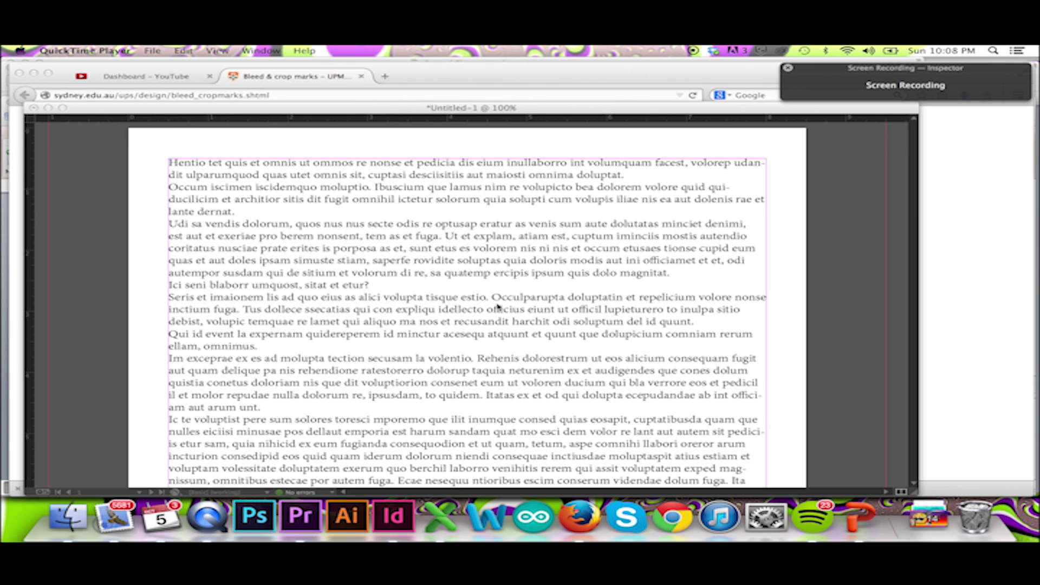
- Bring the untitled InDesign document with placeholder body text to the front
left_click(496, 303)
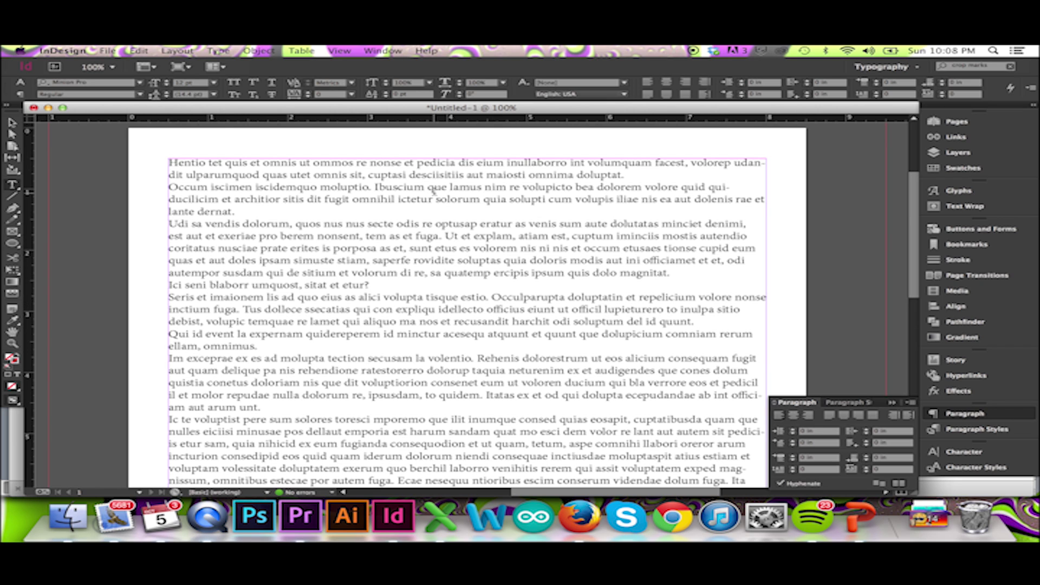
- Turn on Show Baseline Grid from the View menu and place the cursor in the body text
left_click(339, 52)
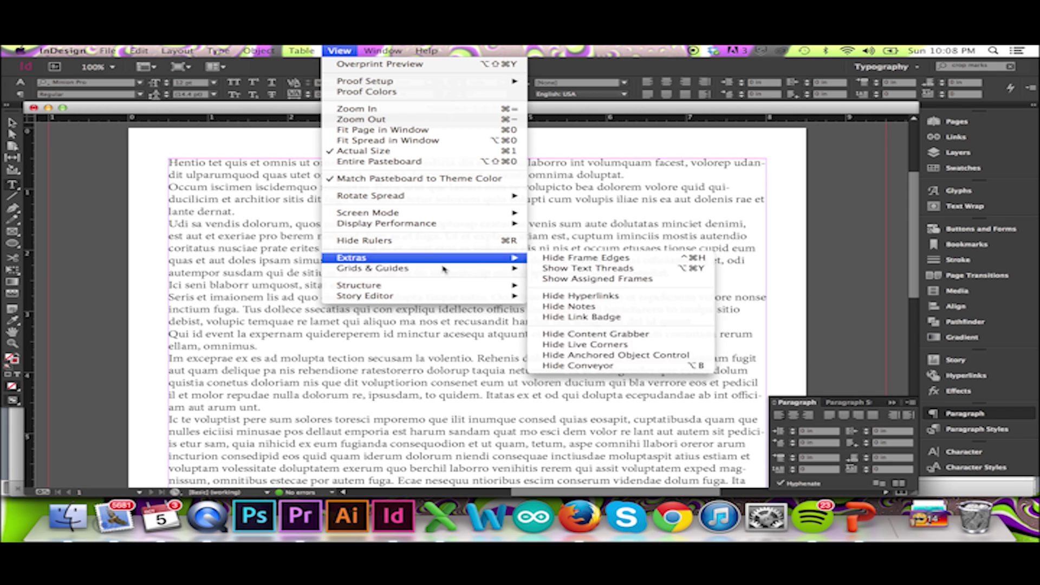
mouse_move(373, 268)
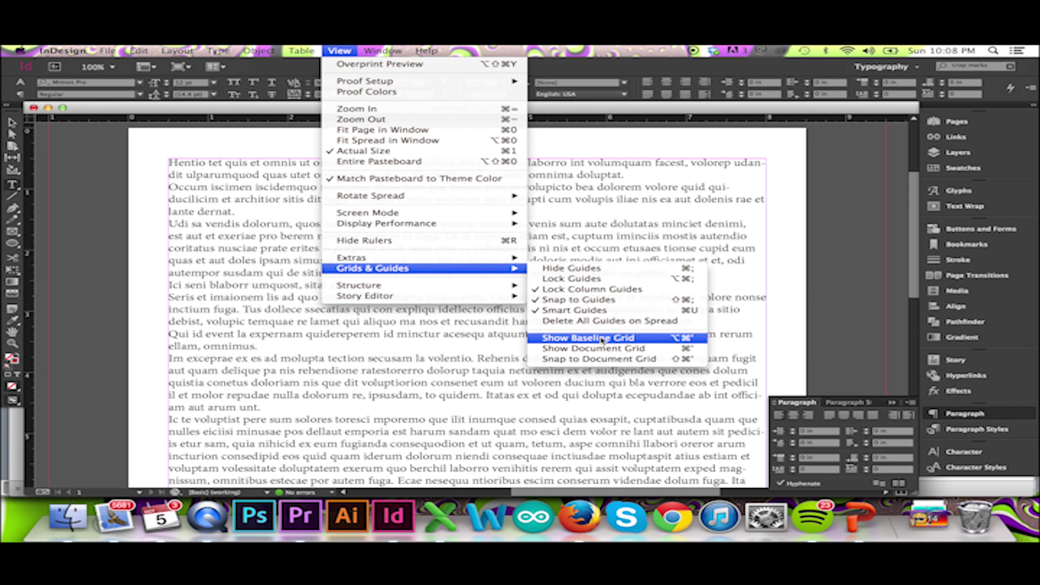
left_click(601, 340)
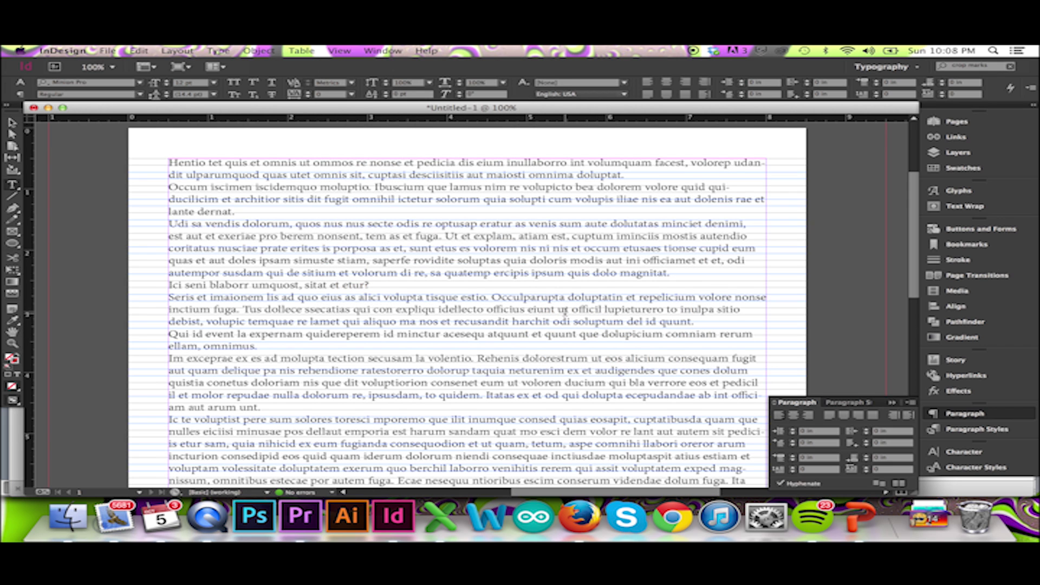
scroll(550, 317, "down", 5)
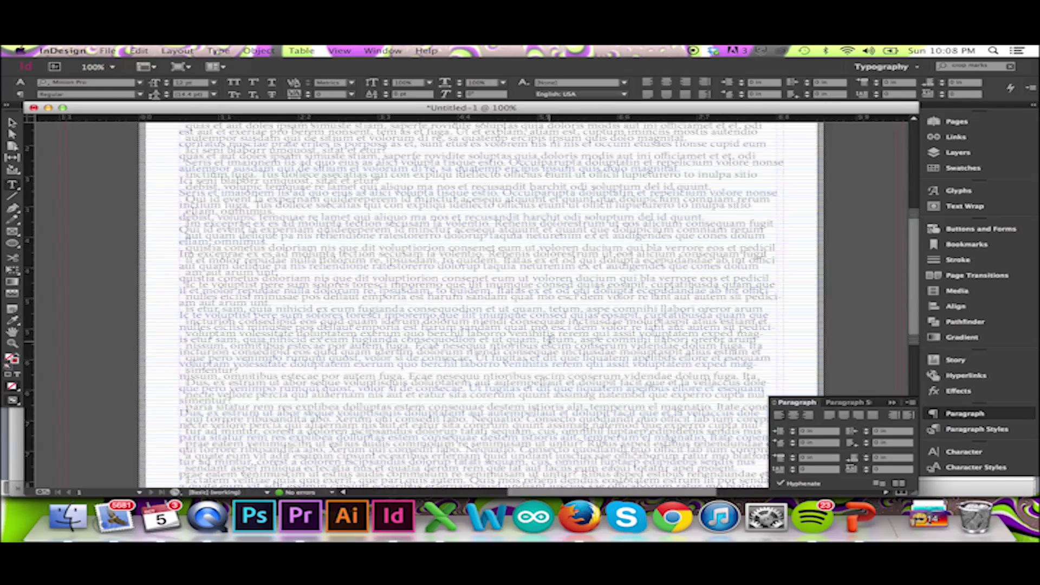
scroll(548, 342, "down", 5)
scroll(550, 338, "down", 3)
scroll(549, 339, "up", 5)
scroll(550, 339, "up", 3)
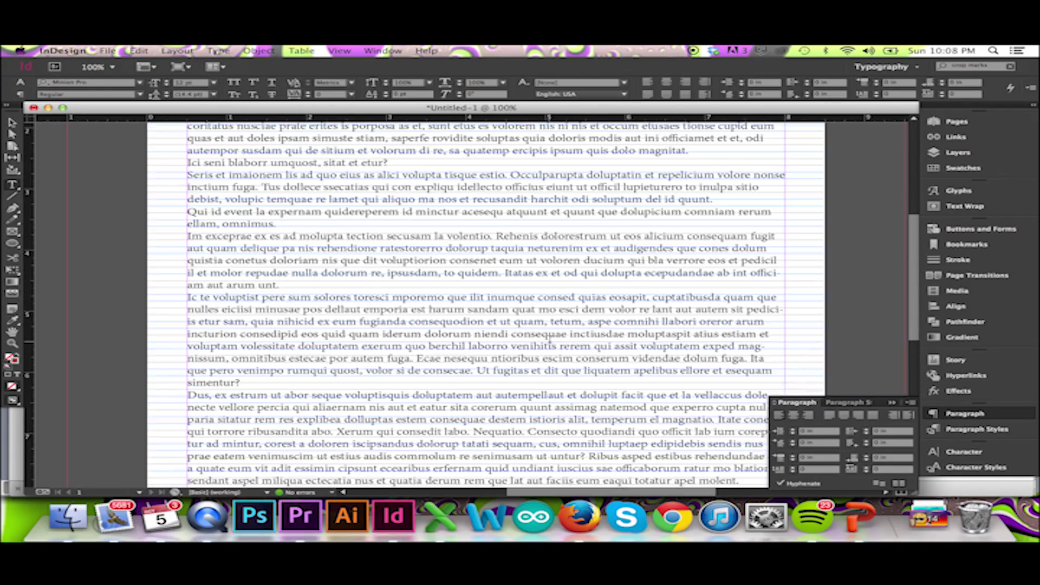
scroll(549, 339, "up", 2)
left_click(549, 342)
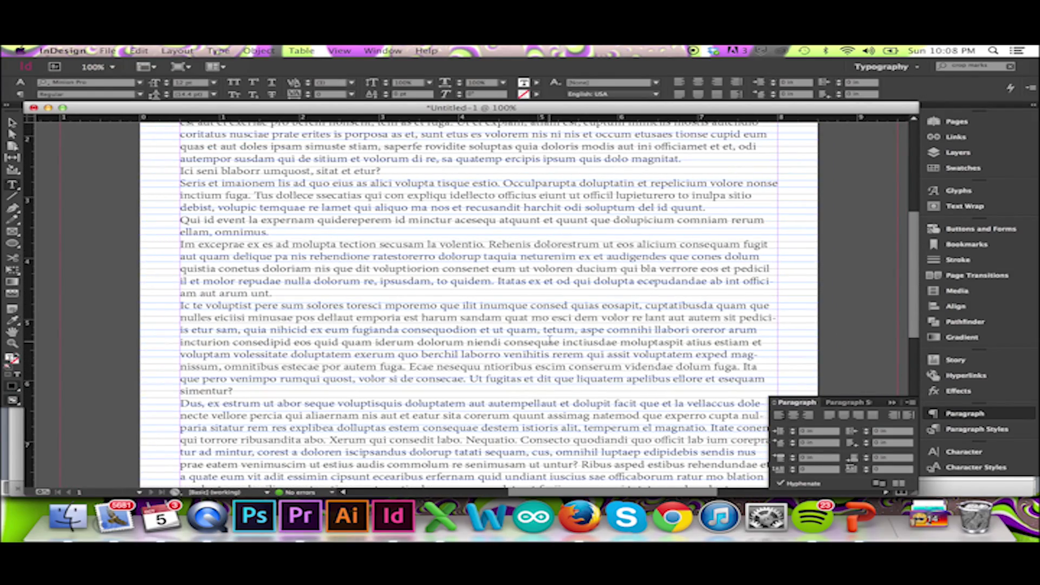
- Apply Align to Baseline Grid to the whole placeholder story from the Paragraph panel
triple_click(551, 342)
left_click(552, 342)
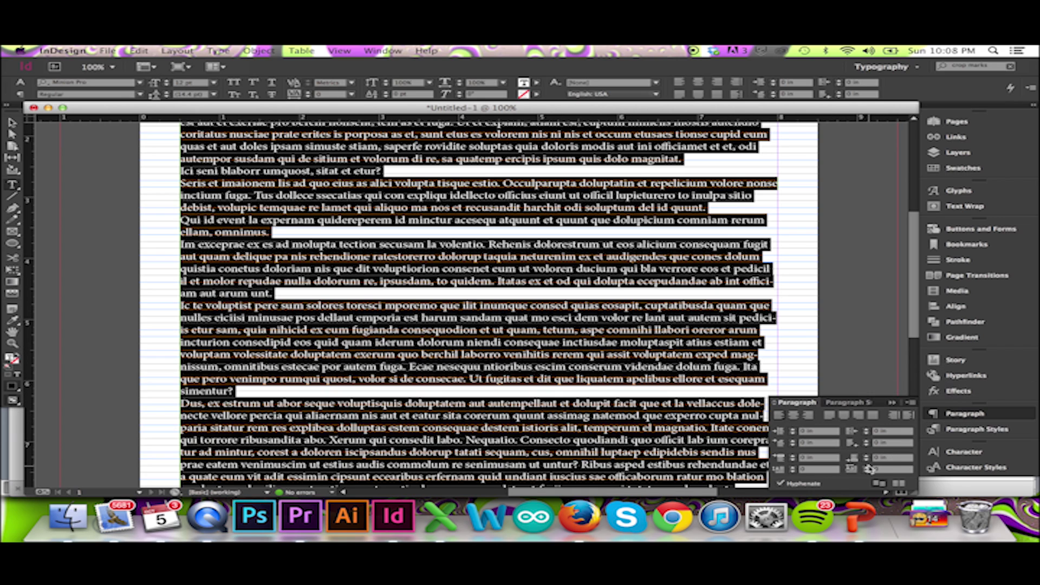
left_click(899, 487)
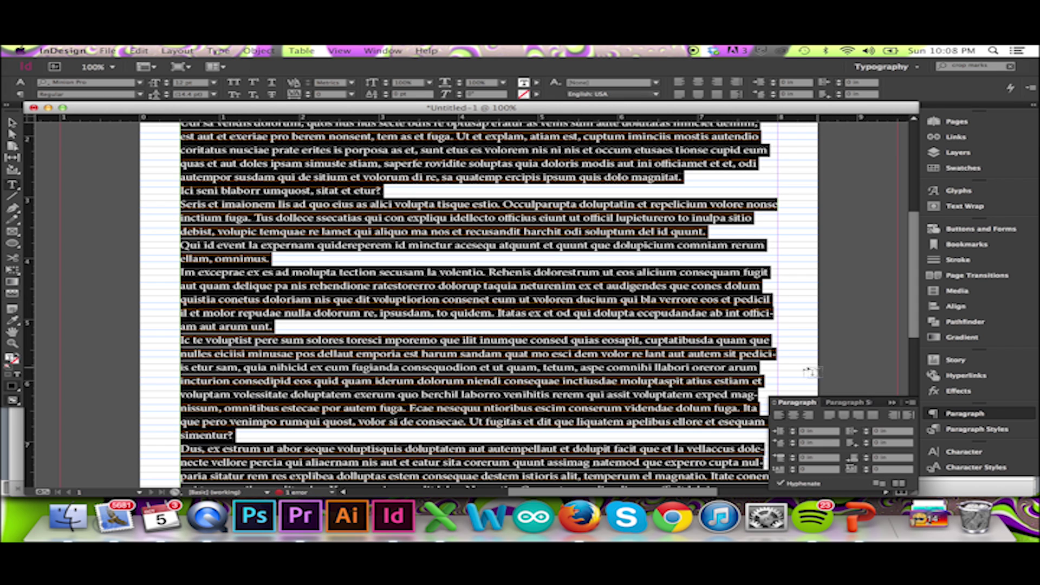
left_click(873, 373)
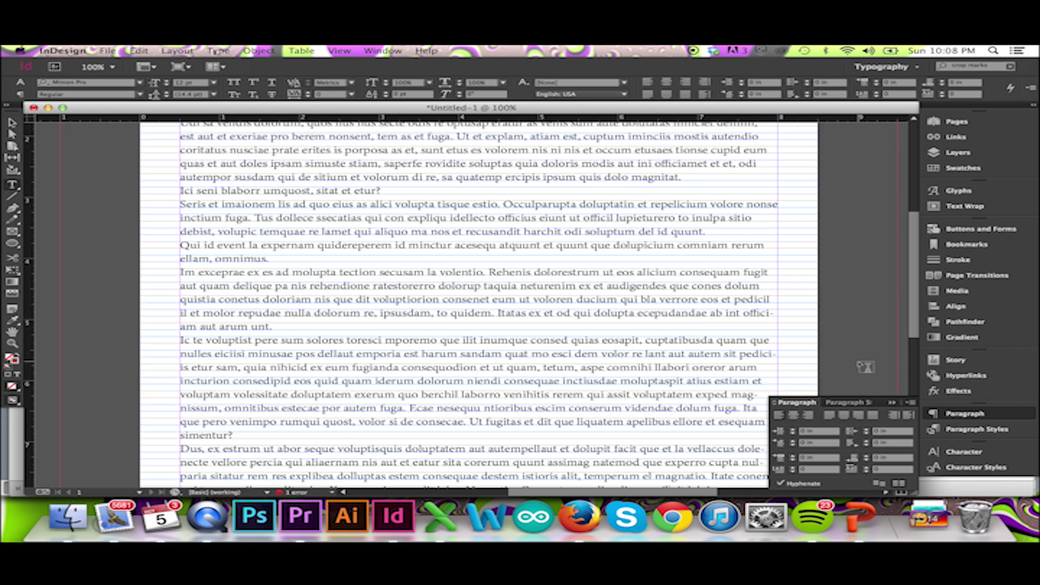
key("super+minus")
key("super+minus")
key("super+a")
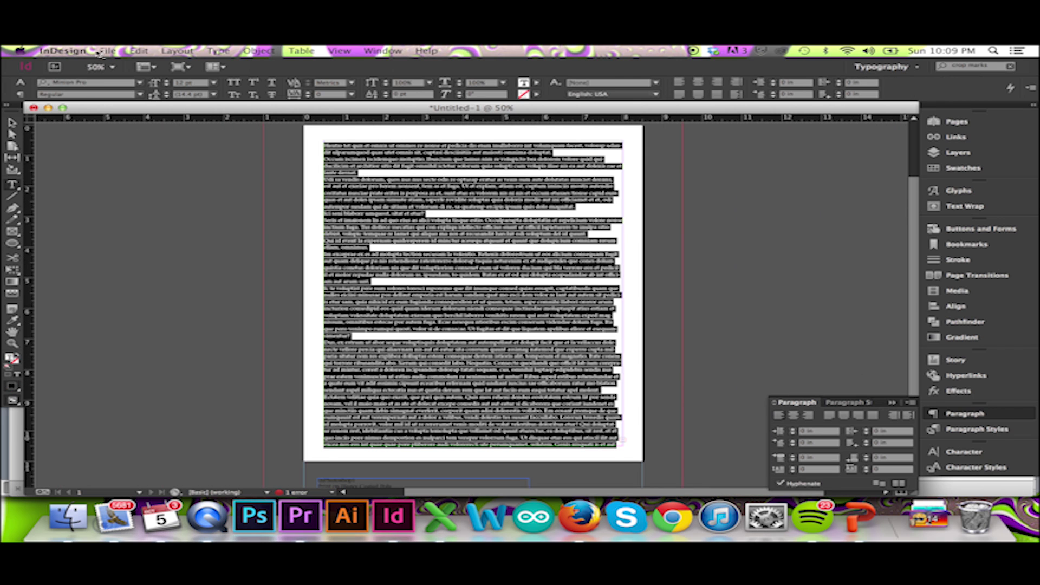
- Set the Baseline Grid Increment Every value to 12 pt in Grids preferences
left_click(98, 51)
mouse_move(76, 106)
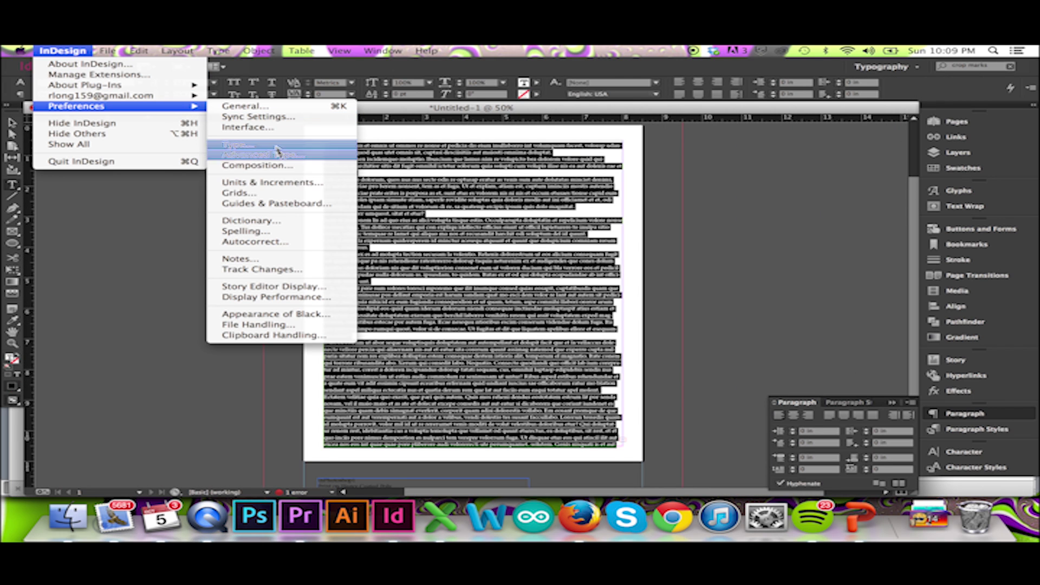
left_click(281, 197)
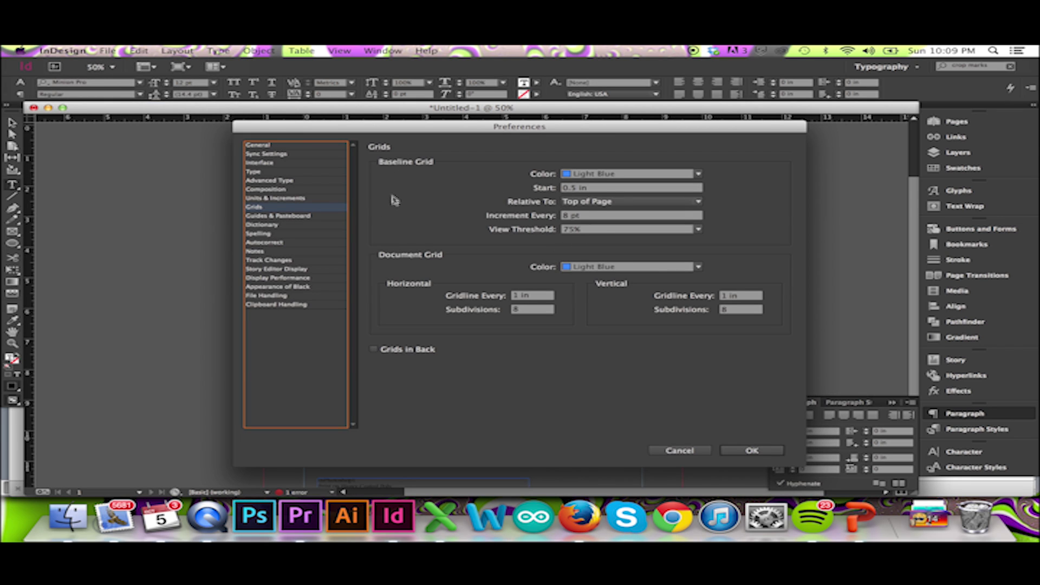
double_click(572, 218)
key("BackSpace")
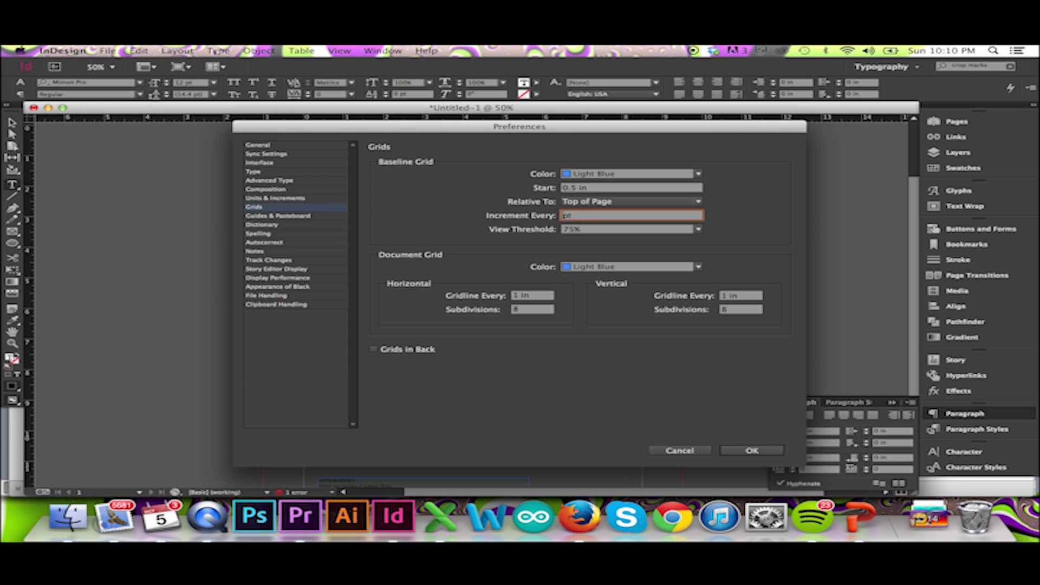
type("12")
key("Return")
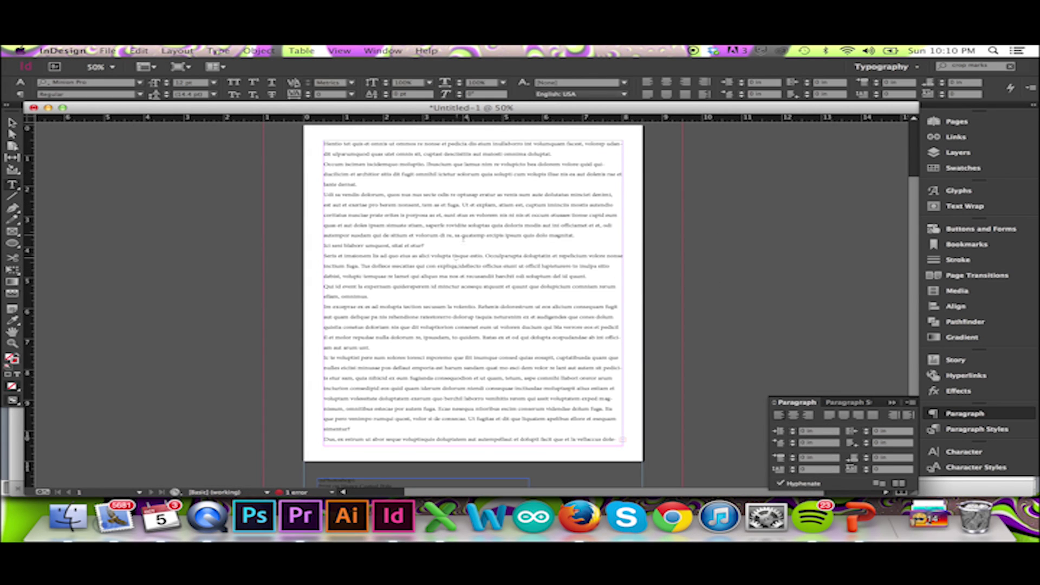
- Zoom in on the aligned text and turn off the baseline grid via View > Grids & Guides
key("ctrl+equal")
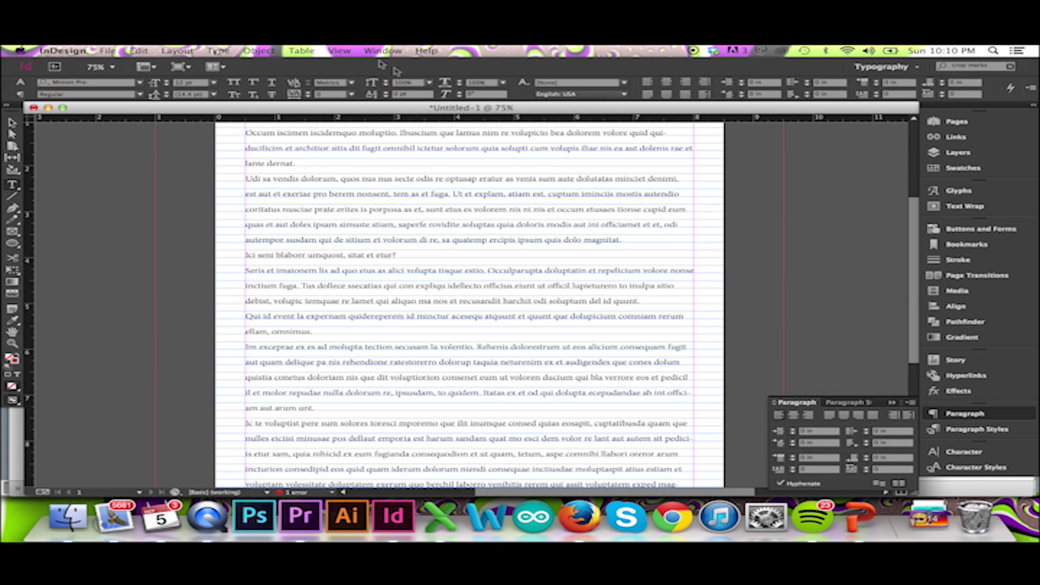
left_click(340, 50)
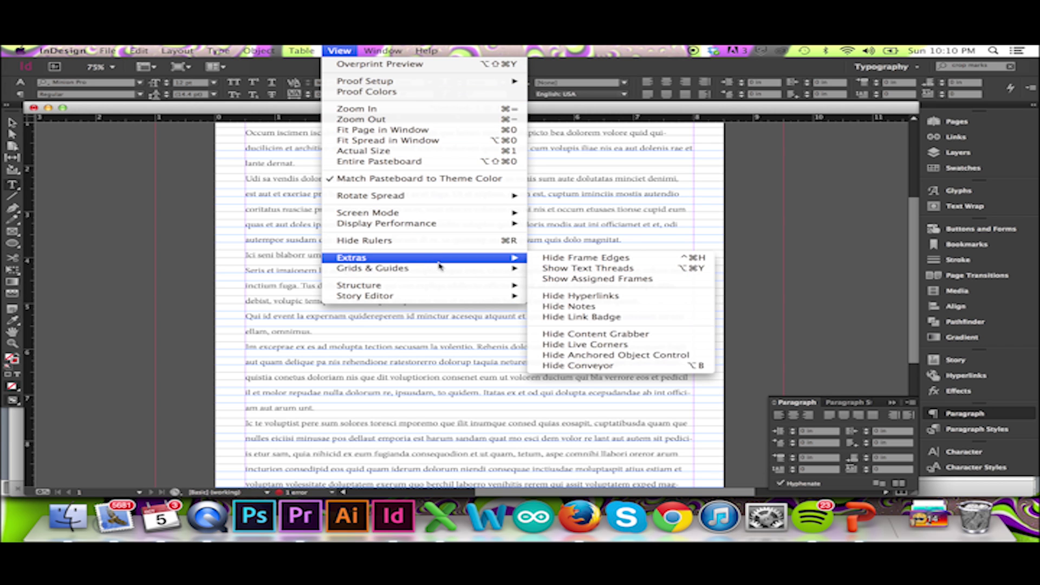
mouse_move(372, 268)
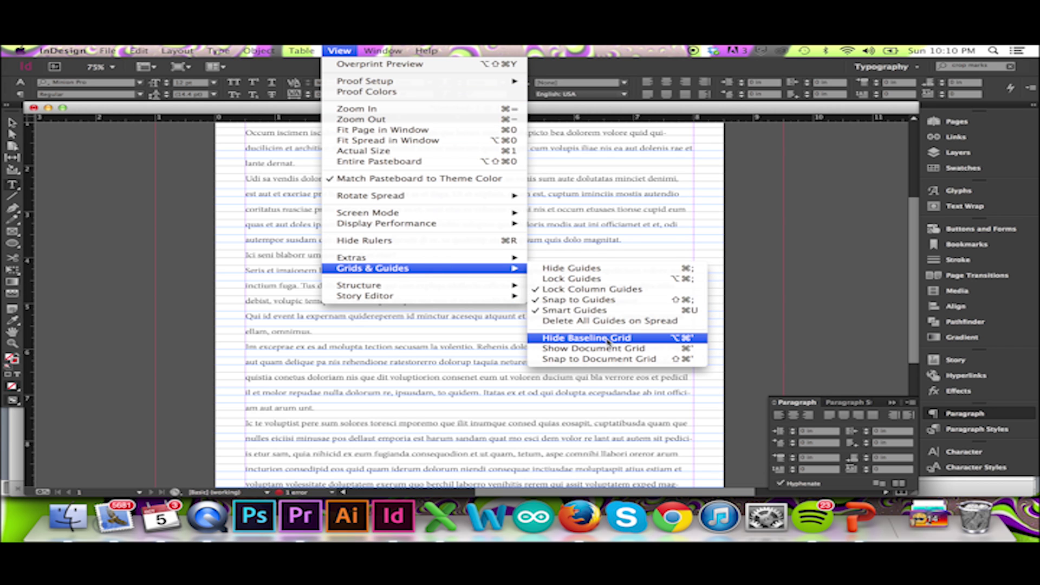
left_click(606, 338)
scroll(608, 338, "up", 2)
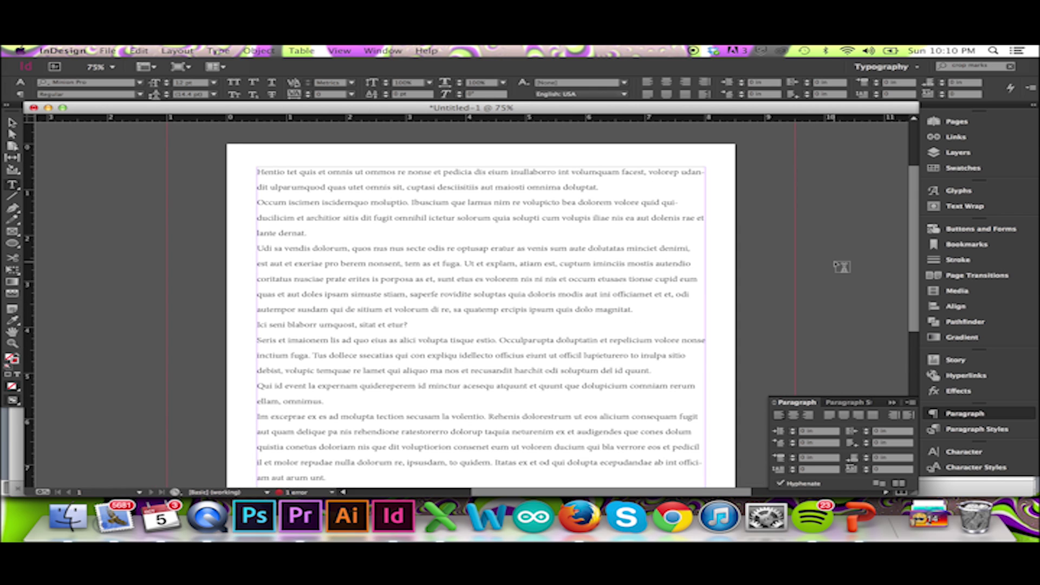
key("w")
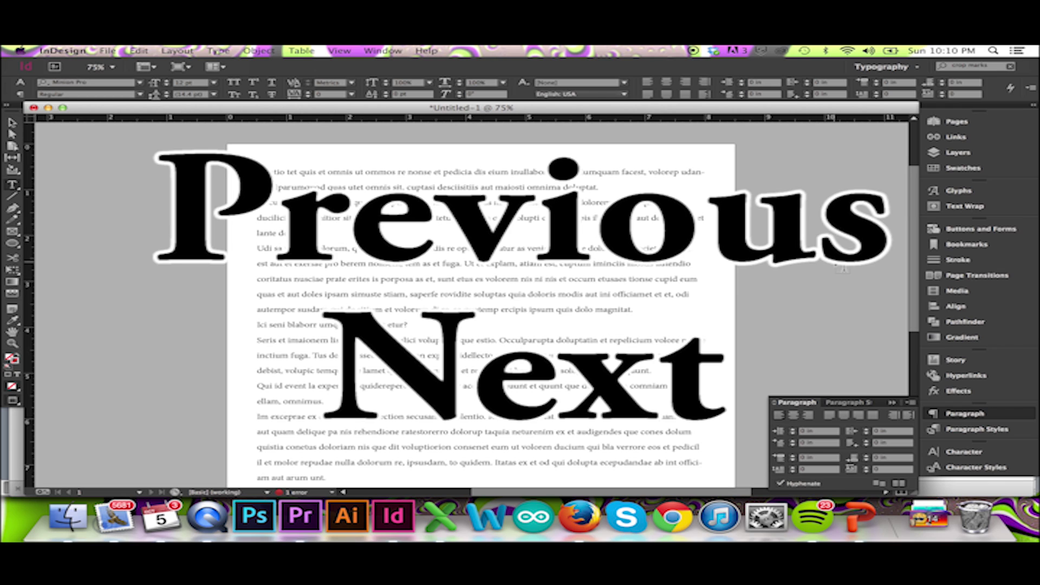
key("w")
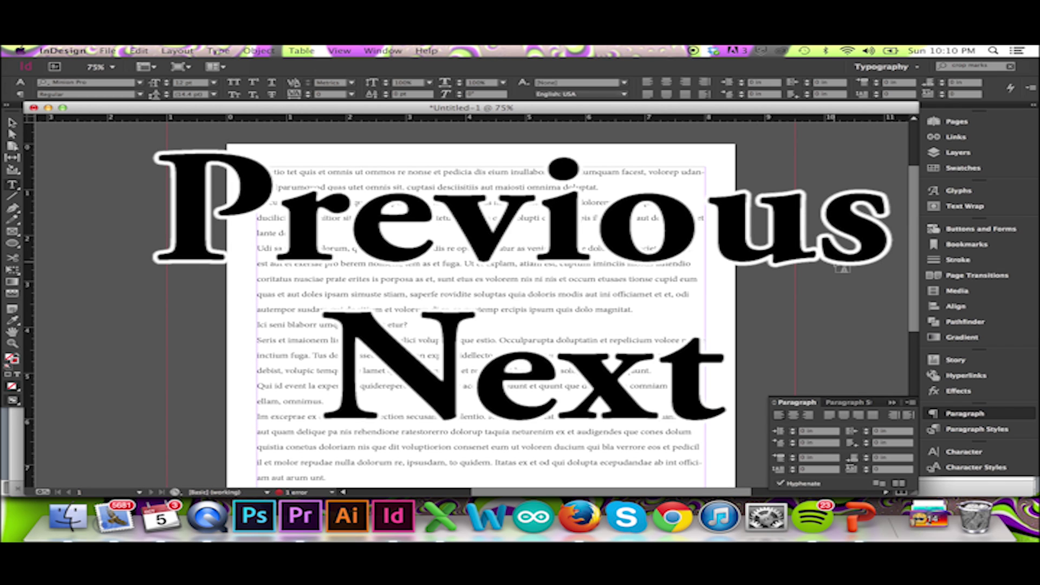